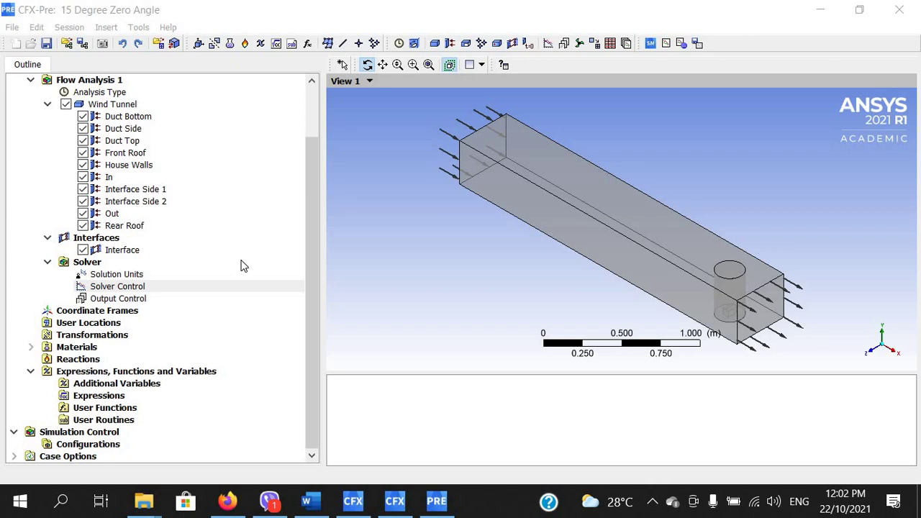
Step: Insert a new expression under Expressions named 'Lift Front Roof'
{"action": "right_click", "coordinate": [107, 400]}
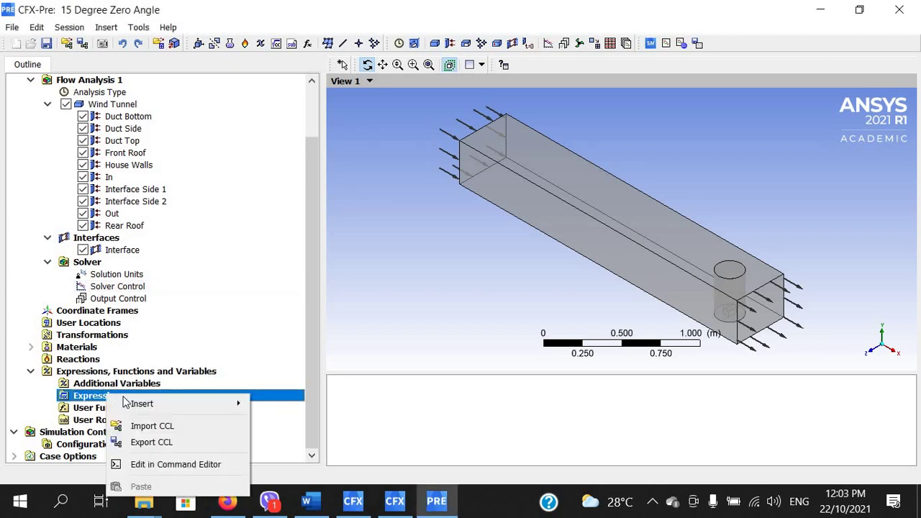
{"action": "mouse_move", "coordinate": [163, 408]}
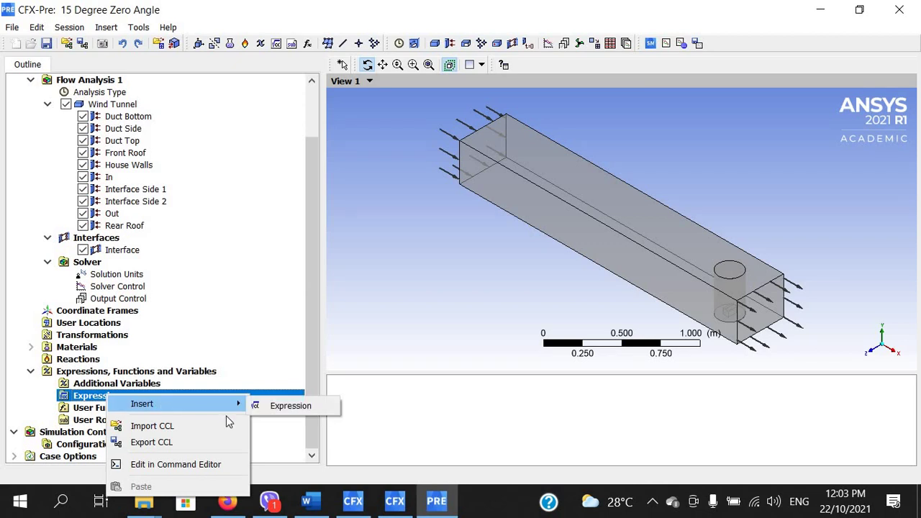
{"action": "left_click", "coordinate": [284, 406]}
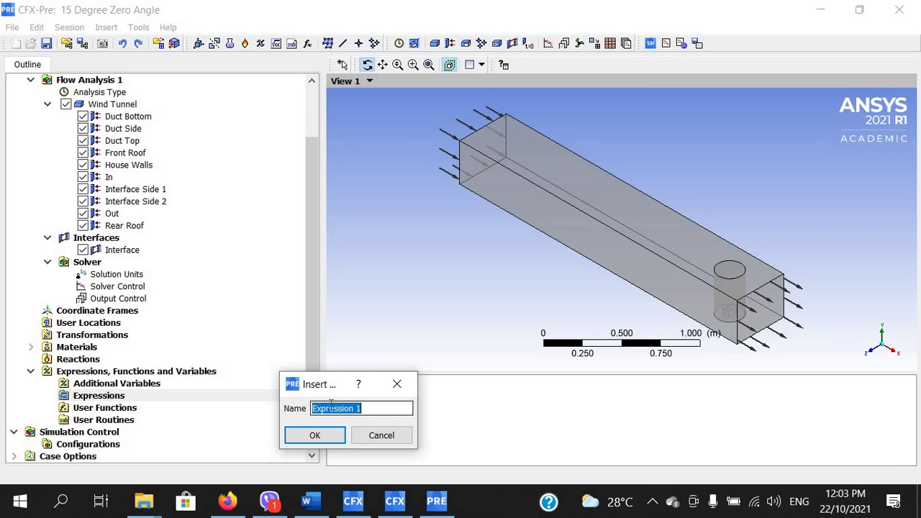
{"action": "type", "text": "Li"}
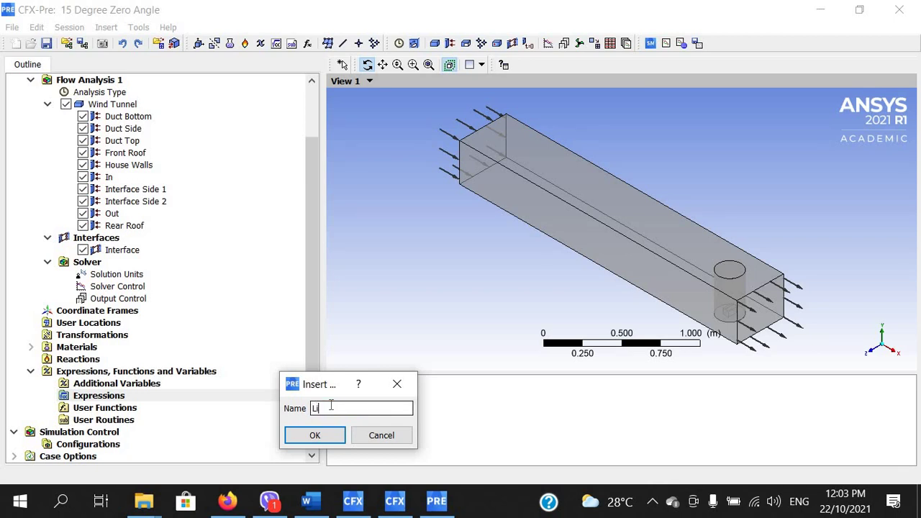
{"action": "type", "text": "ft Front Roof"}
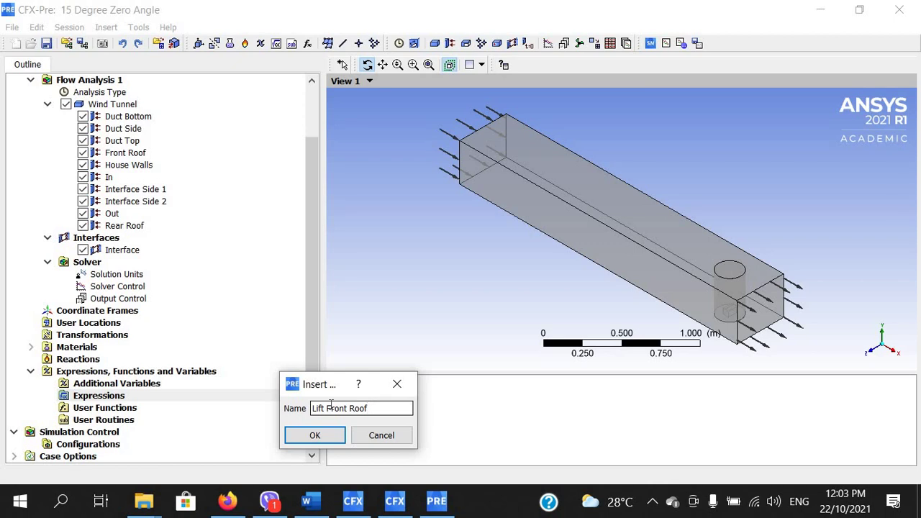
{"action": "left_click", "coordinate": [313, 436]}
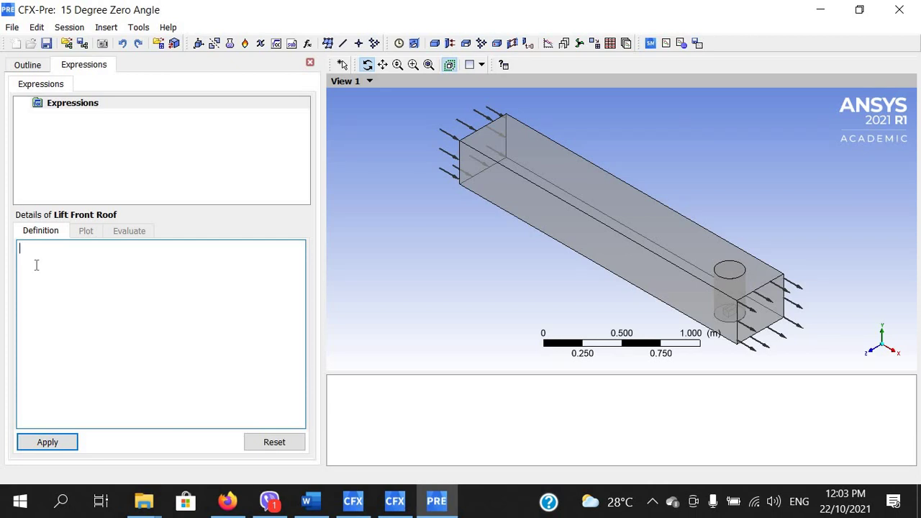
{"action": "type", "text": "force_y()@Front Roof"}
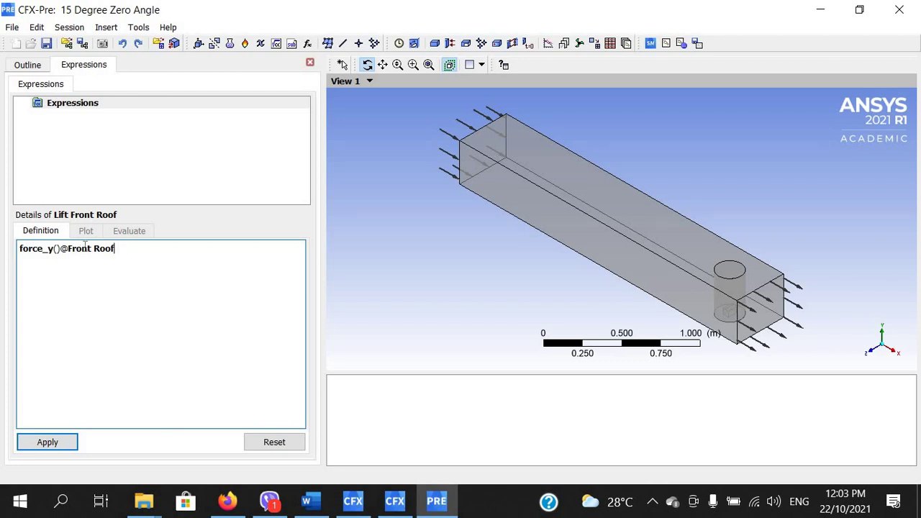
{"action": "key", "text": "shift+Left"}
{"action": "key", "text": "shift+Left"}
{"action": "key", "text": "shift+Left"}
{"action": "key", "text": "shift+Left"}
{"action": "key", "text": "shift+Left"}
{"action": "key", "text": "shift+Left"}
{"action": "key", "text": "shift+Left"}
{"action": "key", "text": "shift+Left"}
{"action": "key", "text": "shift+Left"}
{"action": "key", "text": "shift+Left"}
{"action": "left_click", "coordinate": [119, 248]}
{"action": "key", "text": "shift+Left"}
{"action": "key", "text": "shift+Left"}
{"action": "key", "text": "shift+Left"}
{"action": "key", "text": "shift+Left"}
{"action": "key", "text": "shift+Left"}
{"action": "key", "text": "shift+Left"}
{"action": "key", "text": "shift+Left"}
{"action": "key", "text": "shift+Left"}
{"action": "key", "text": "shift+Left"}
{"action": "key", "text": "shift+Left"}
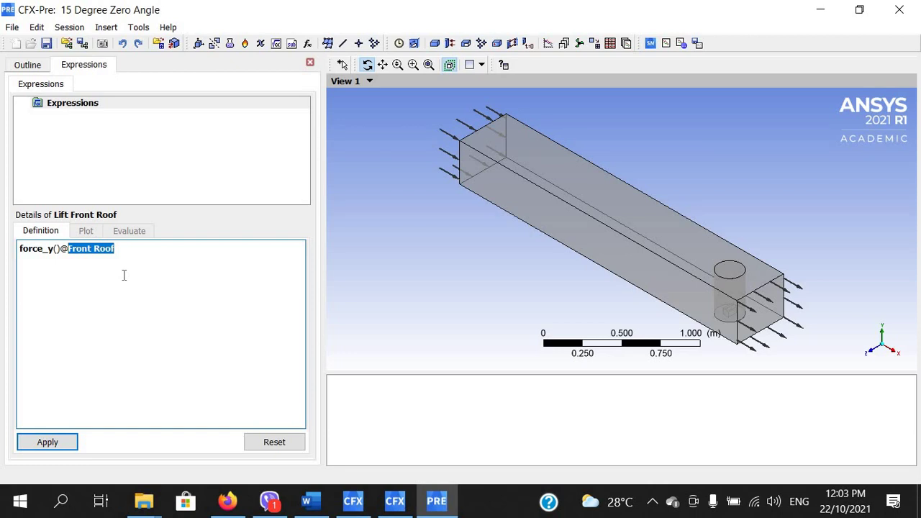
{"action": "left_click", "coordinate": [56, 441]}
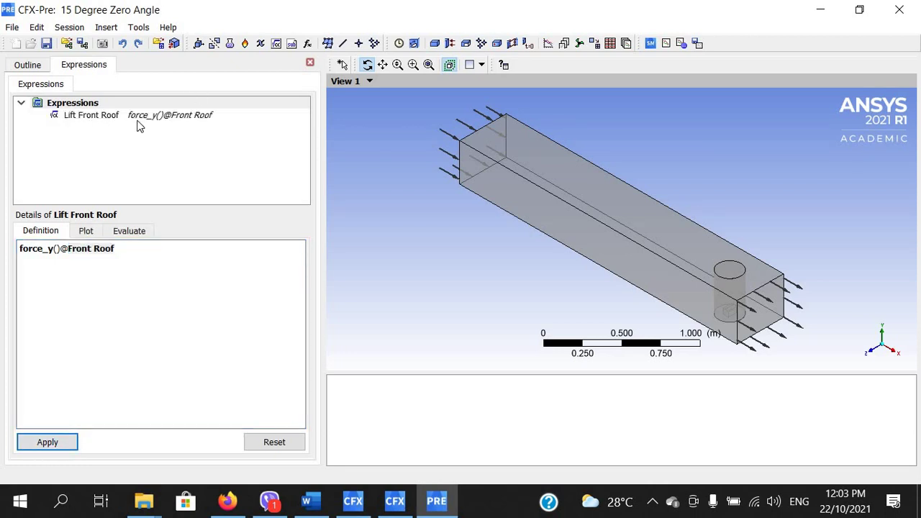
Step: Insert another expression named 'Lift Rear Roof'
{"action": "right_click", "coordinate": [76, 106]}
{"action": "mouse_move", "coordinate": [131, 115]}
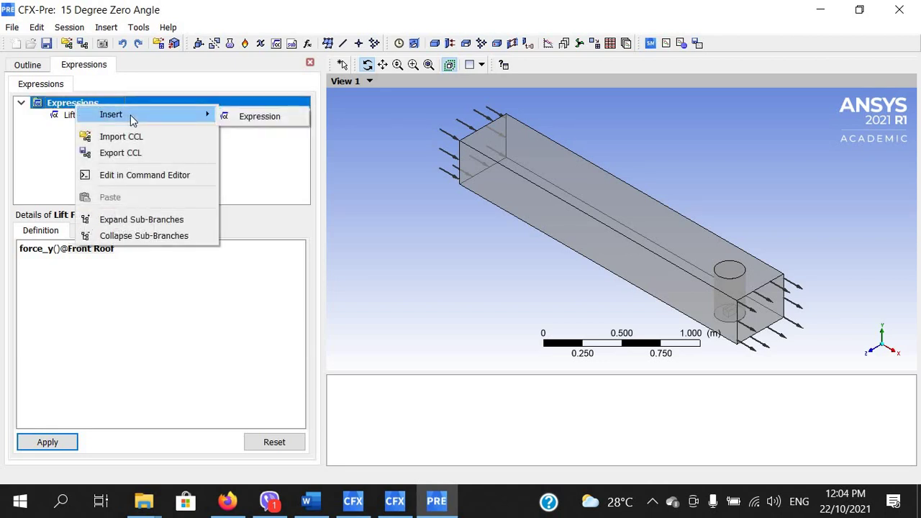
{"action": "left_click", "coordinate": [248, 116]}
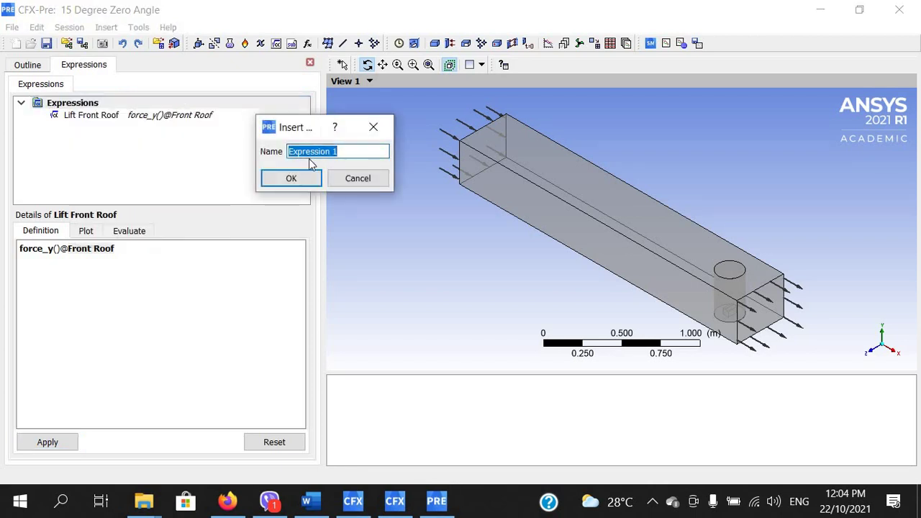
{"action": "type", "text": "Lift"}
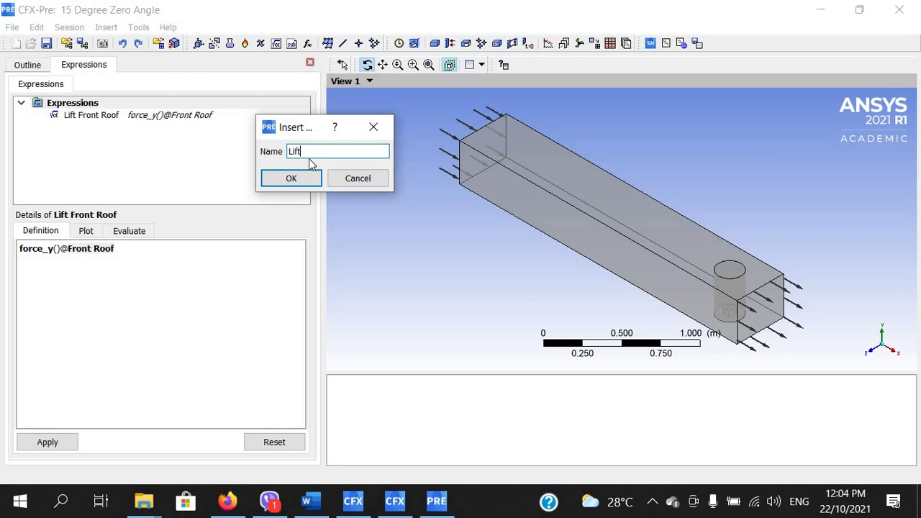
{"action": "type", "text": " Rear Roof"}
{"action": "left_click", "coordinate": [291, 179]}
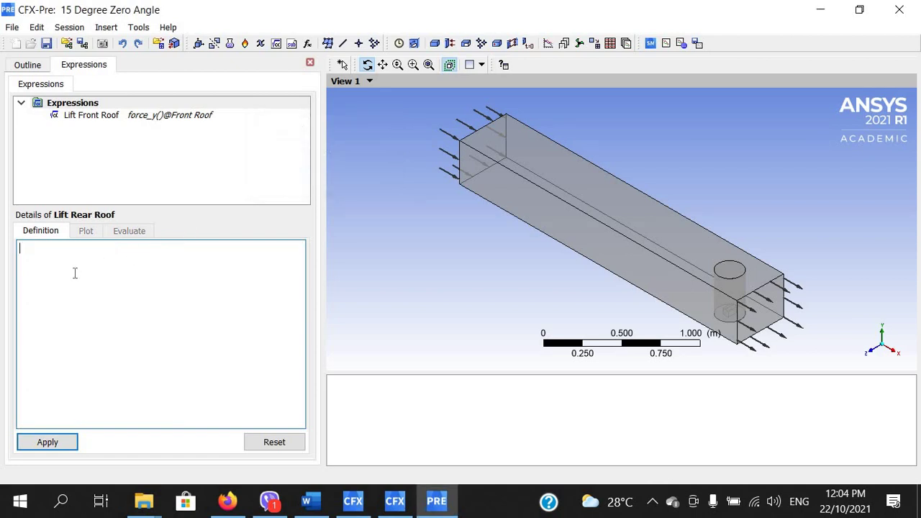
{"action": "type", "text": "force_y()@Front Roof"}
{"action": "key", "text": "Left"}
{"action": "key", "text": "Left"}
{"action": "key", "text": "Left"}
{"action": "key", "text": "Left"}
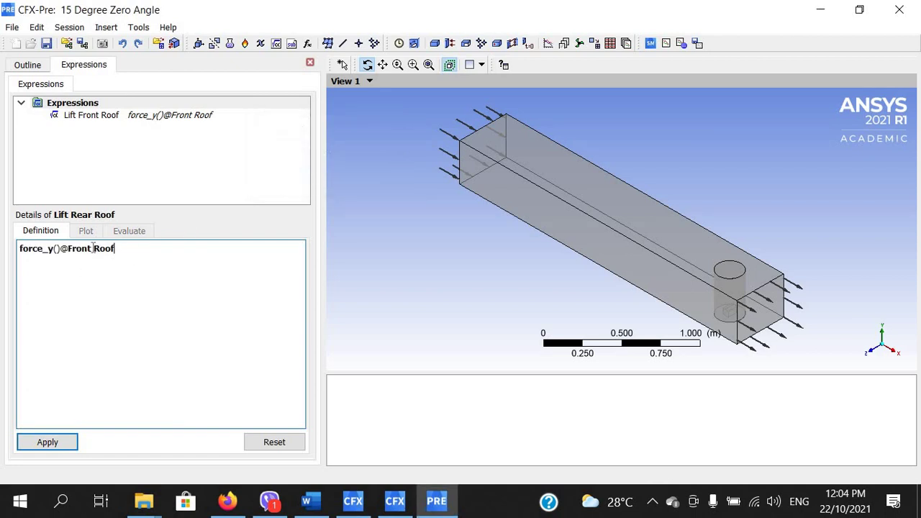
{"action": "key", "text": "BackSpace"}
{"action": "key", "text": "BackSpace"}
{"action": "key", "text": "BackSpace"}
{"action": "key", "text": "BackSpace"}
{"action": "key", "text": "BackSpace"}
{"action": "key", "text": "BackSpace"}
{"action": "type", "text": "Rear"}
{"action": "left_click", "coordinate": [57, 436]}
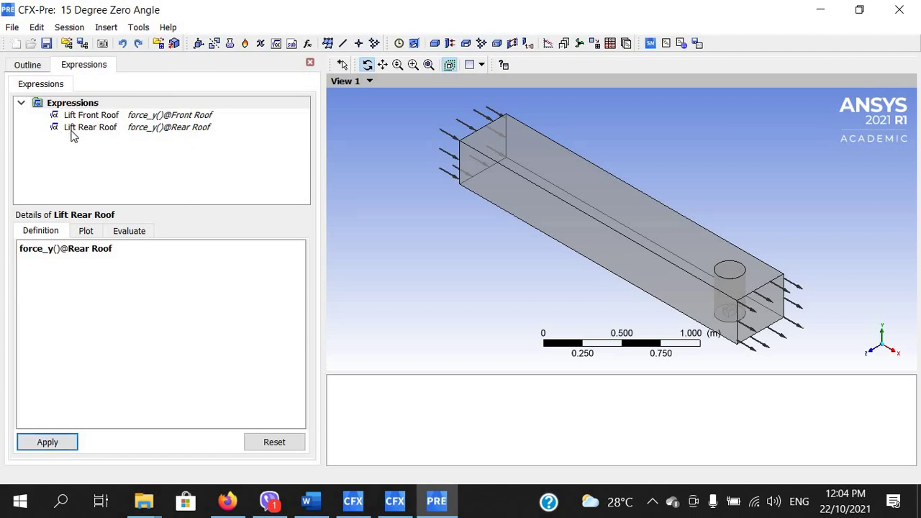
{"action": "left_click", "coordinate": [310, 63]}
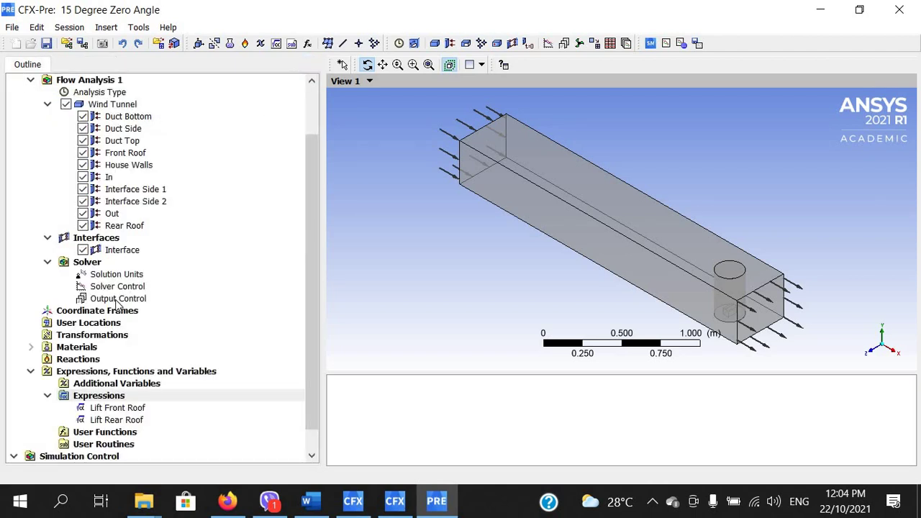
Step: Open the Output Control settings from the outline
{"action": "double_click", "coordinate": [120, 287]}
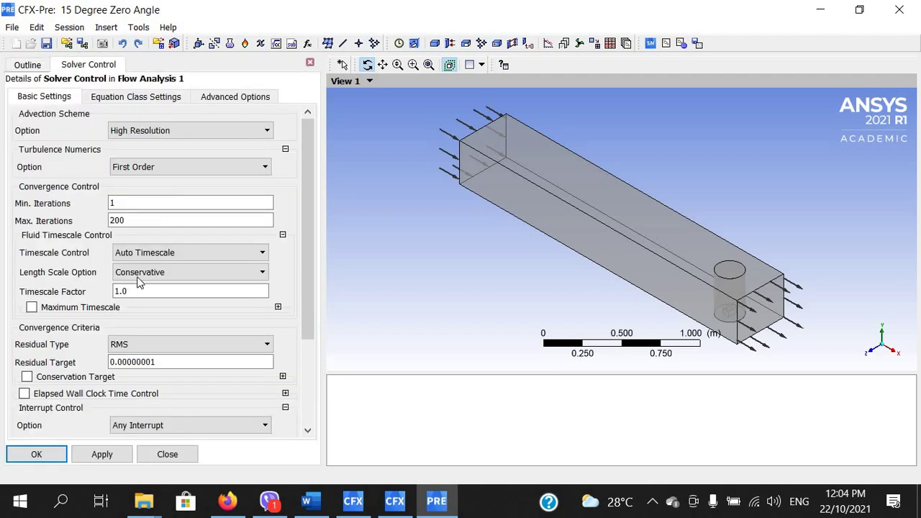
{"action": "left_click", "coordinate": [310, 63]}
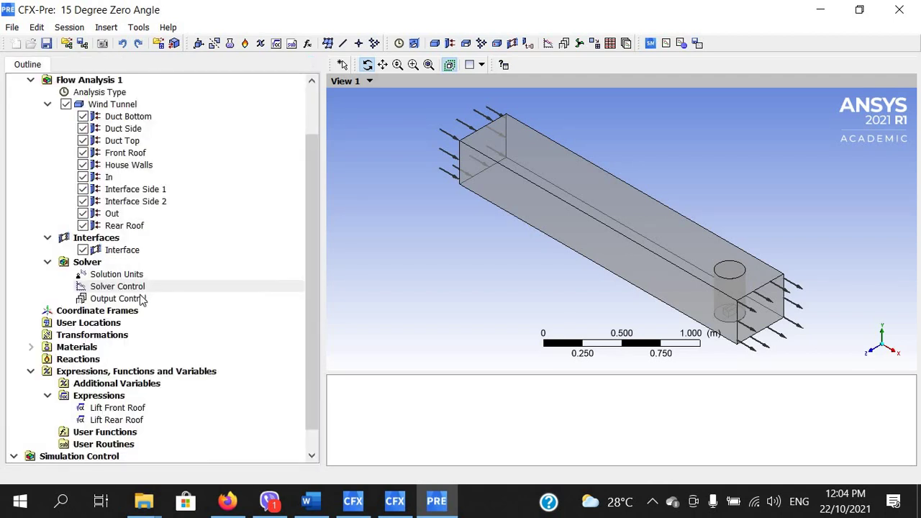
{"action": "double_click", "coordinate": [118, 299]}
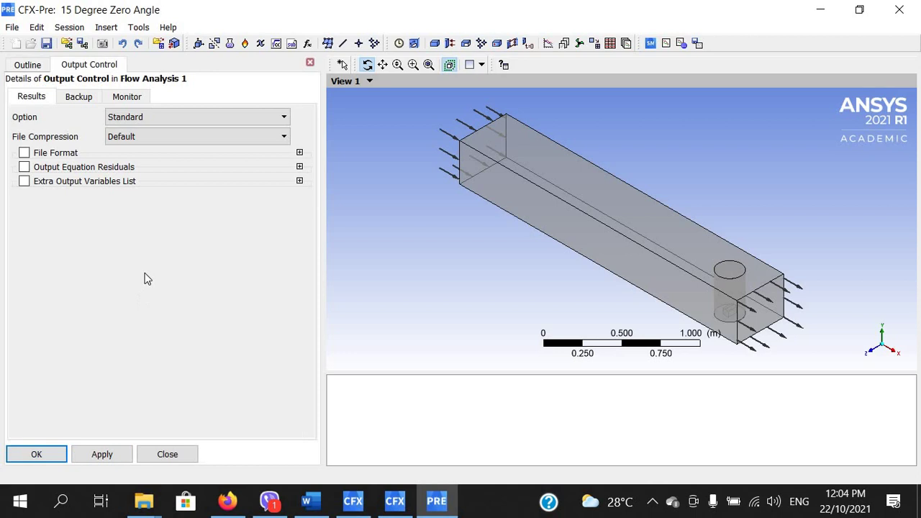
{"action": "left_click", "coordinate": [79, 99]}
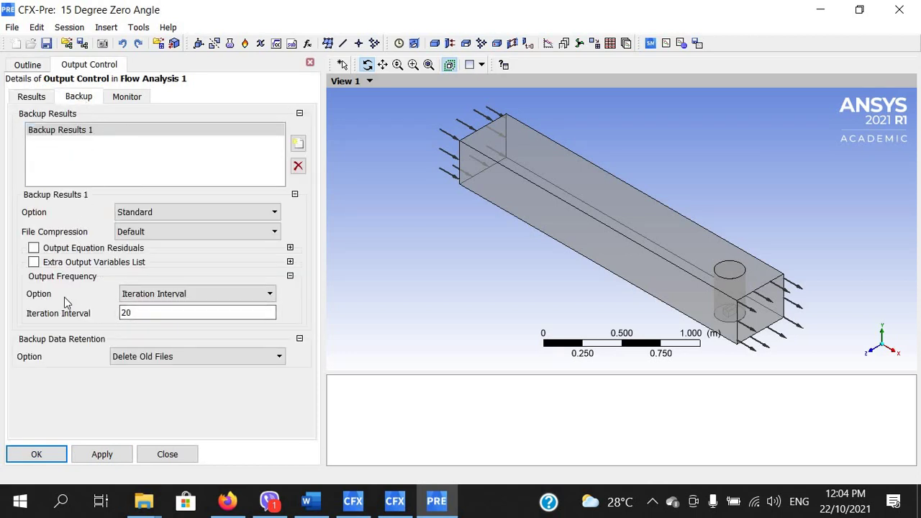
{"action": "left_click", "coordinate": [147, 314]}
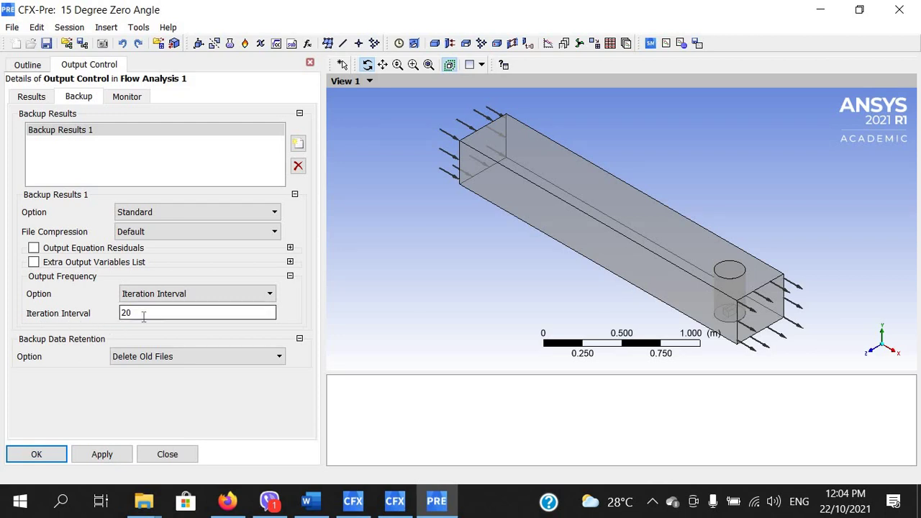
Step: On the Monitor tab, keep Monitor Objects enabled and add a new monitor point
{"action": "left_click", "coordinate": [125, 98]}
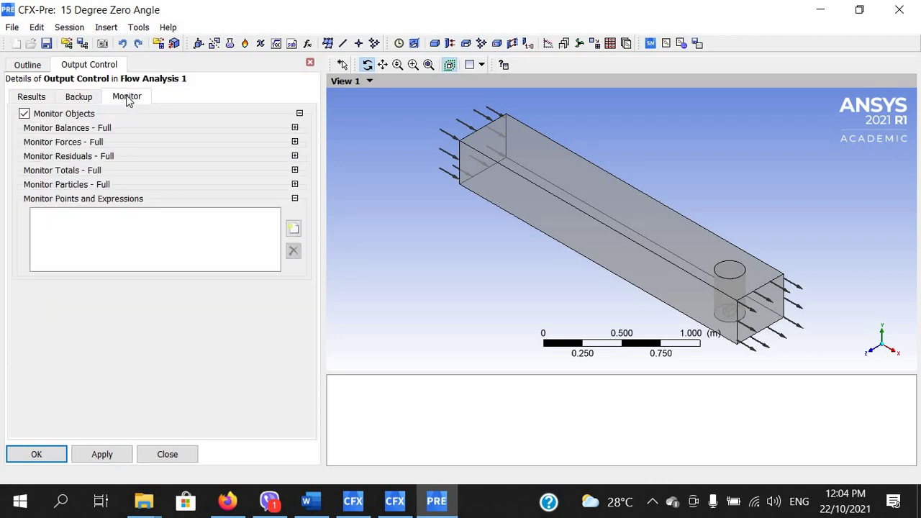
{"action": "left_click", "coordinate": [24, 114]}
{"action": "left_click", "coordinate": [24, 114]}
{"action": "left_click", "coordinate": [293, 229]}
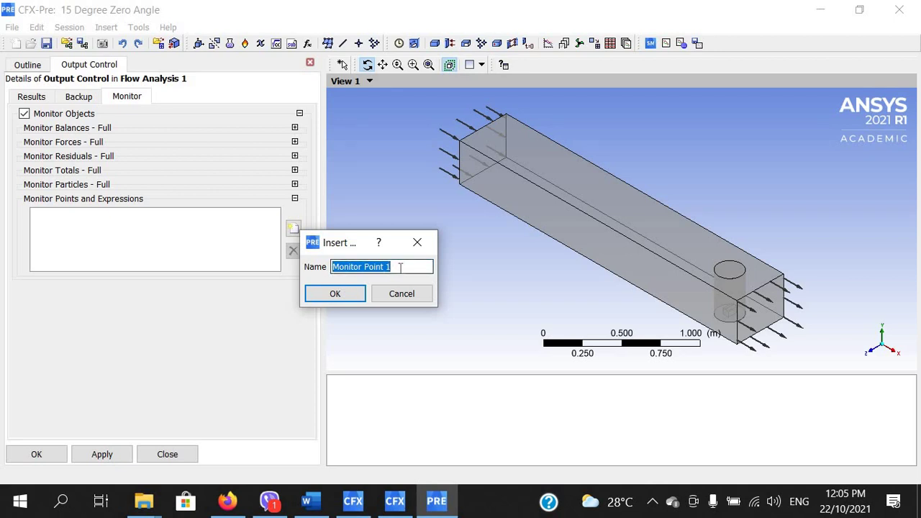
Step: Name the new monitor point 'L1ft FR' and set its Option to Expression
{"action": "left_click_drag", "start_coordinate": [396, 267], "coordinate": [335, 273]}
{"action": "type", "text": "L1"}
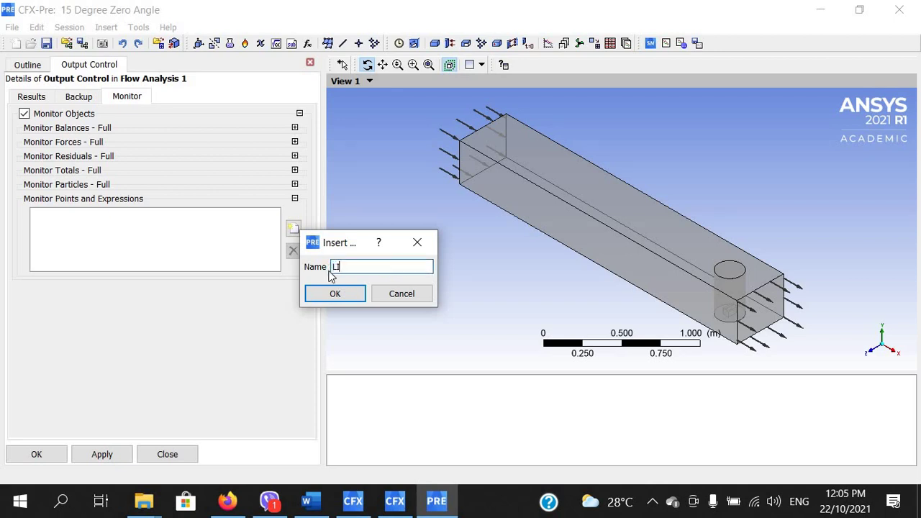
{"action": "type", "text": "ft FR"}
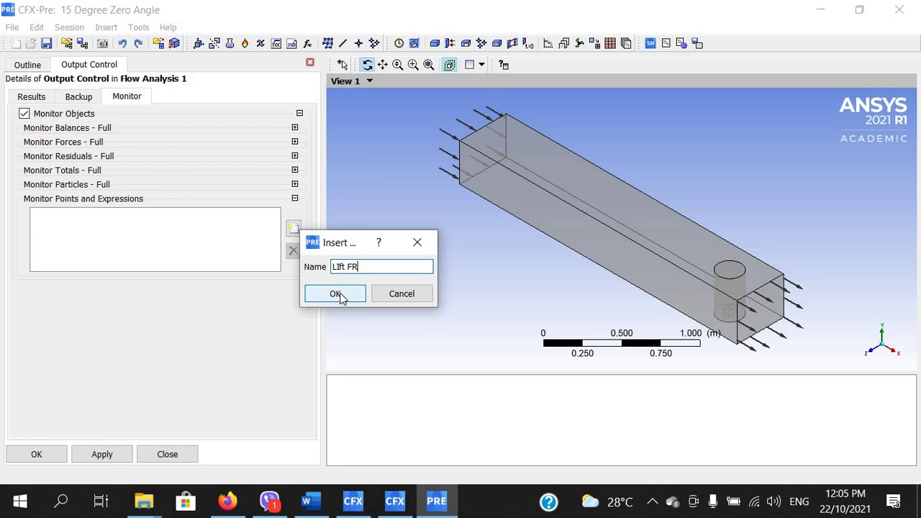
{"action": "left_click", "coordinate": [340, 294]}
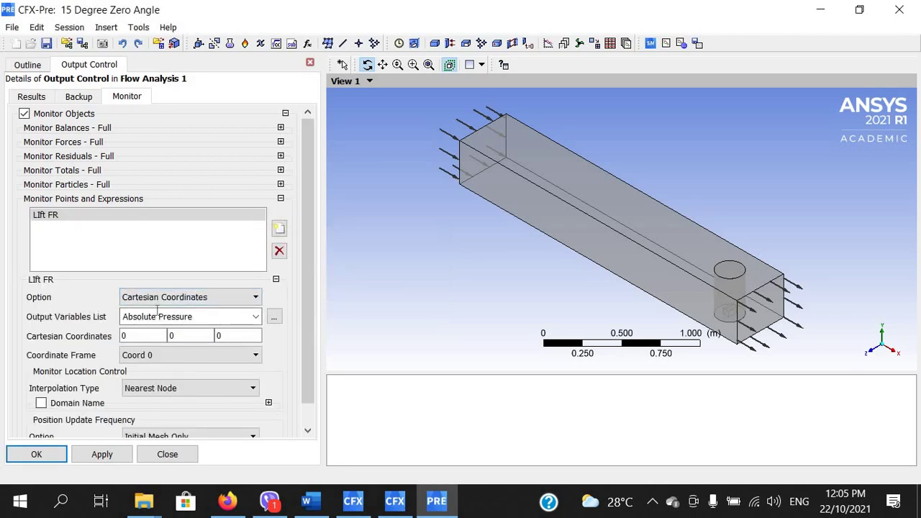
{"action": "left_click", "coordinate": [253, 300]}
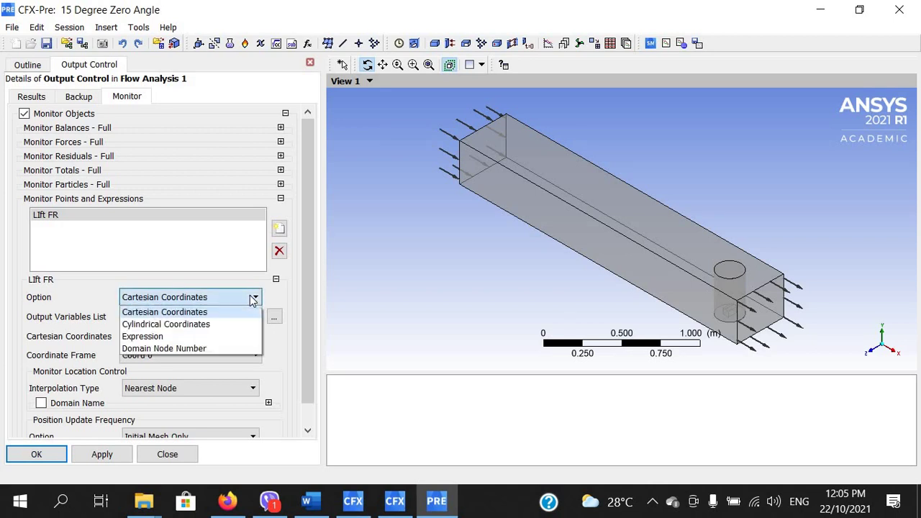
{"action": "left_click", "coordinate": [164, 336]}
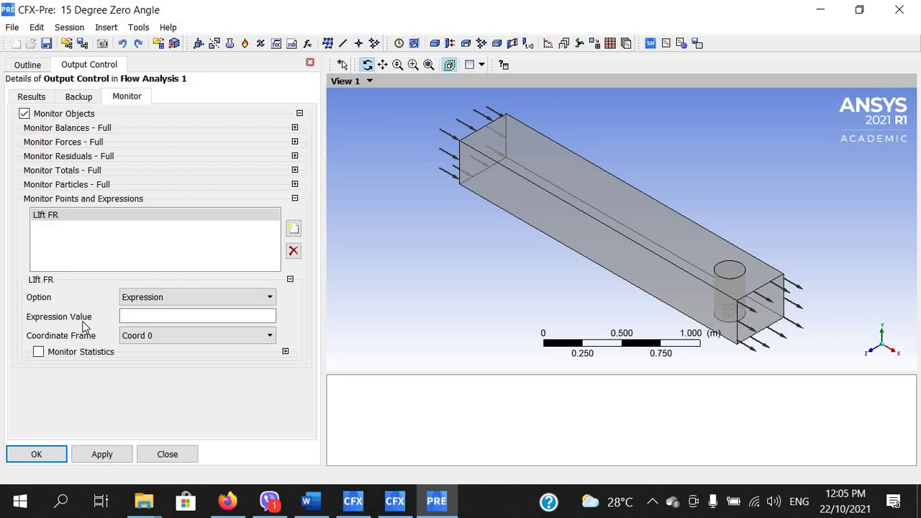
Step: Set its expression value to Lift Front Roof, apply, and add another monitor point
{"action": "left_click", "coordinate": [147, 316]}
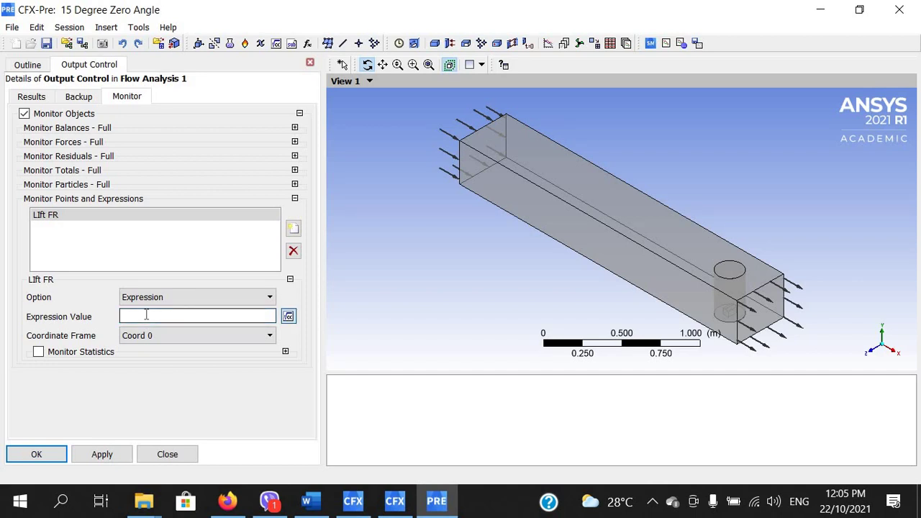
{"action": "type", "text": "Lift Front Roof"}
{"action": "left_click", "coordinate": [101, 454]}
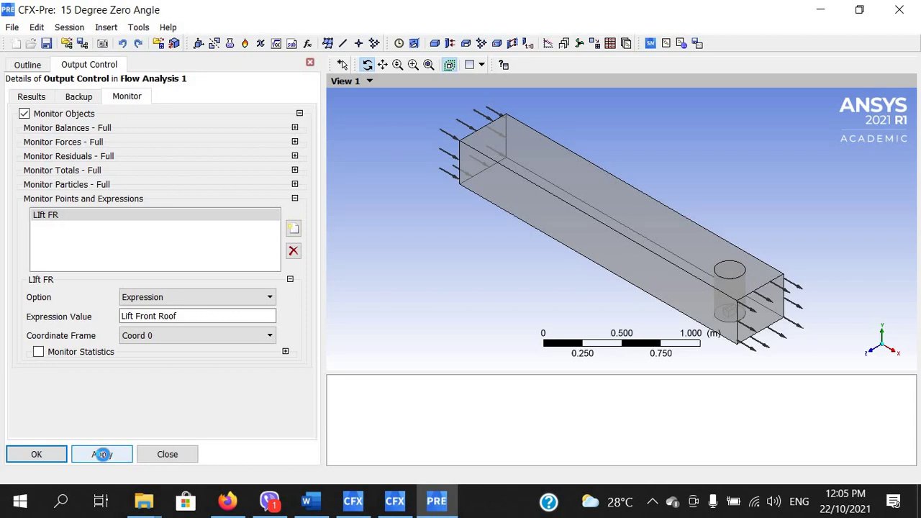
{"action": "left_click", "coordinate": [293, 227]}
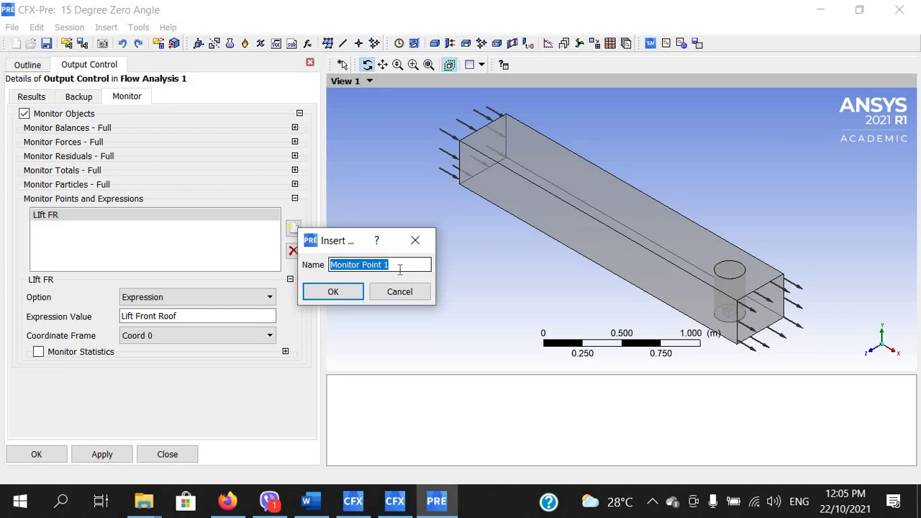
Step: Name the second monitor point 'Lift RR' and set its Option to Expression
{"action": "type", "text": "Lift"}
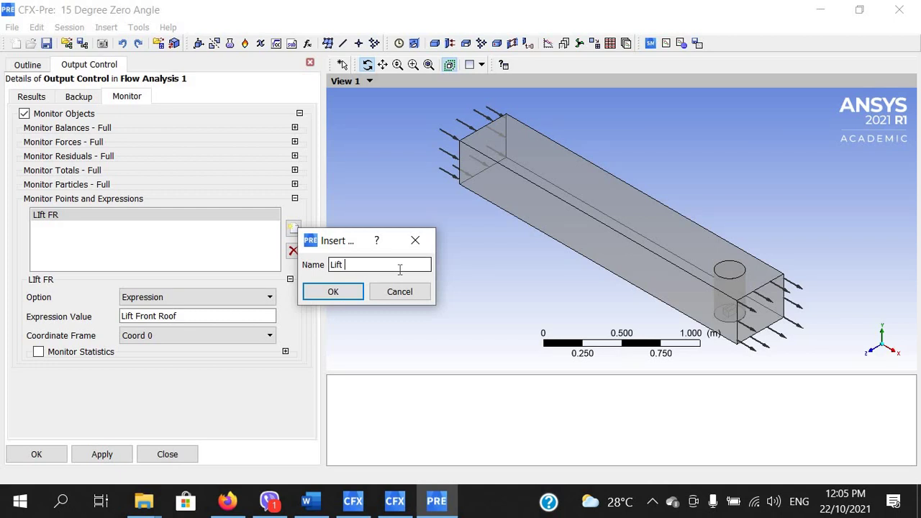
{"action": "type", "text": " RR"}
{"action": "left_click", "coordinate": [327, 291]}
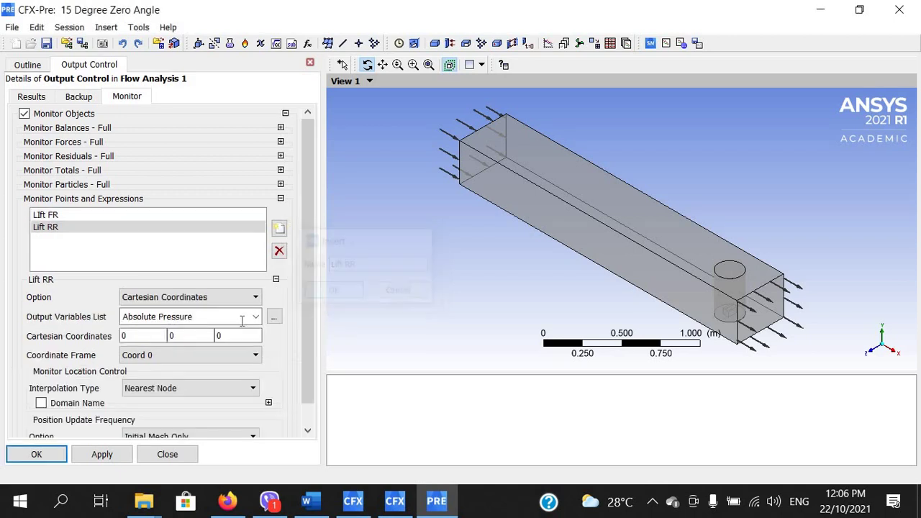
{"action": "left_click", "coordinate": [256, 297]}
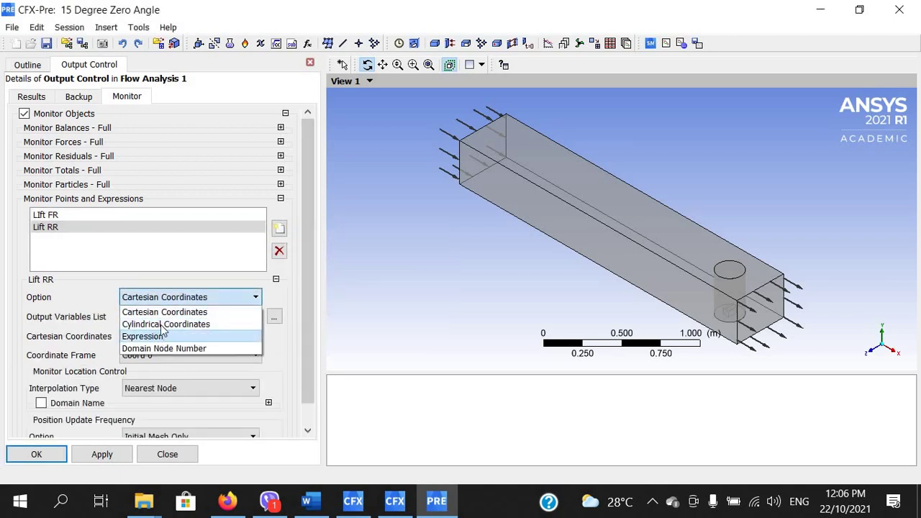
{"action": "left_click", "coordinate": [162, 332]}
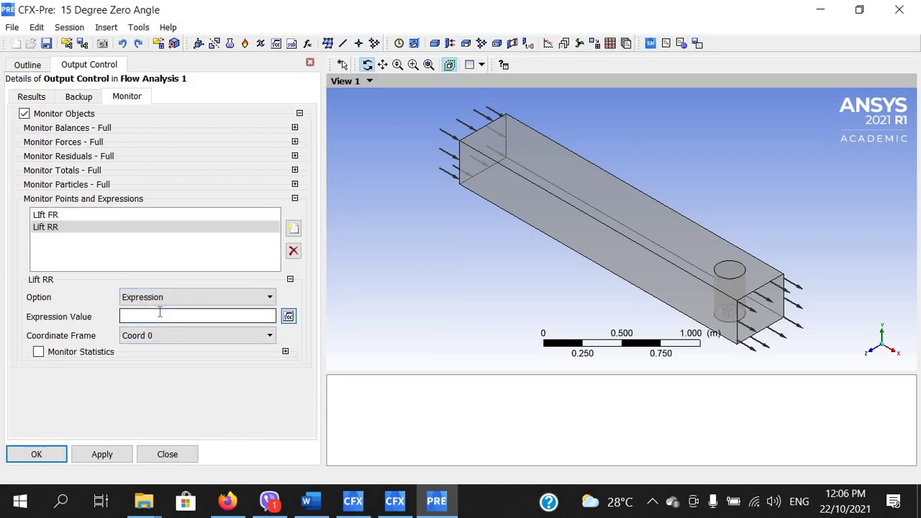
Step: Enter Lift Rear Roof as its expression value, apply, and accept Output Control
{"action": "left_click", "coordinate": [159, 311]}
{"action": "type", "text": "Lift Rear Roof"}
{"action": "left_click", "coordinate": [56, 231]}
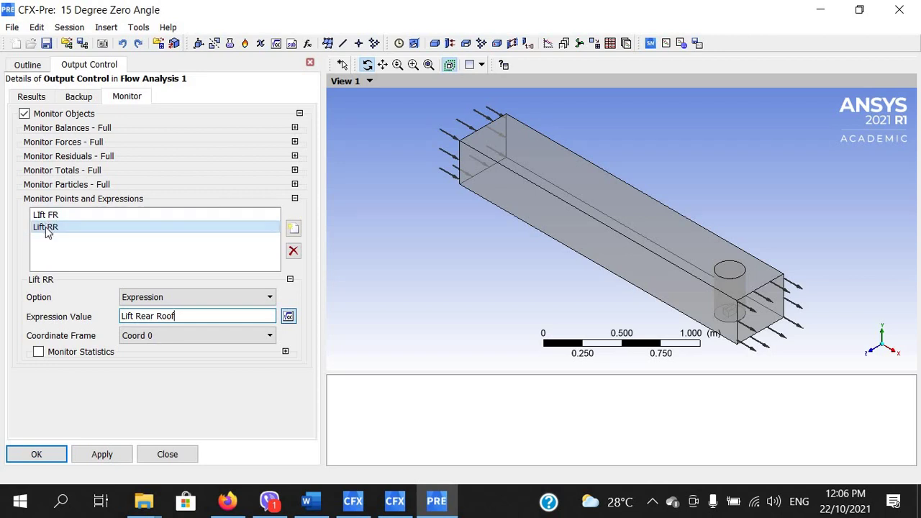
{"action": "left_click", "coordinate": [101, 454]}
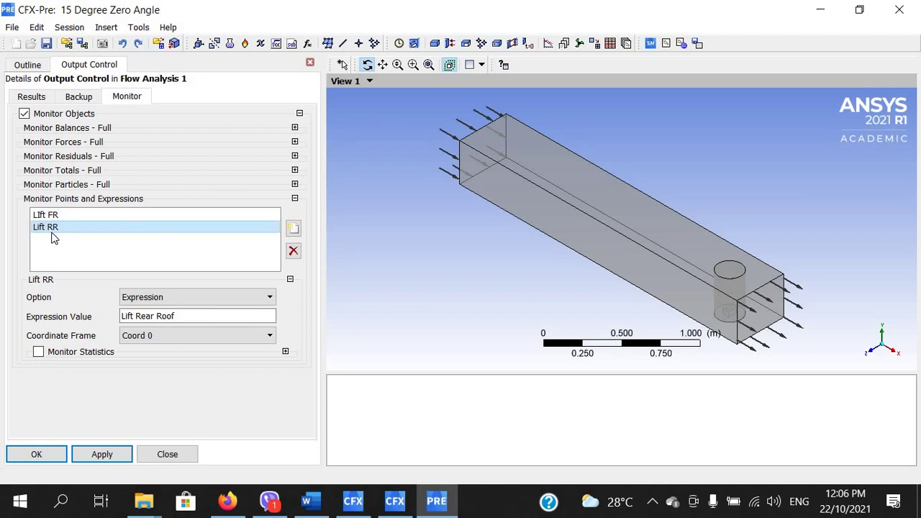
{"action": "left_click", "coordinate": [38, 454]}
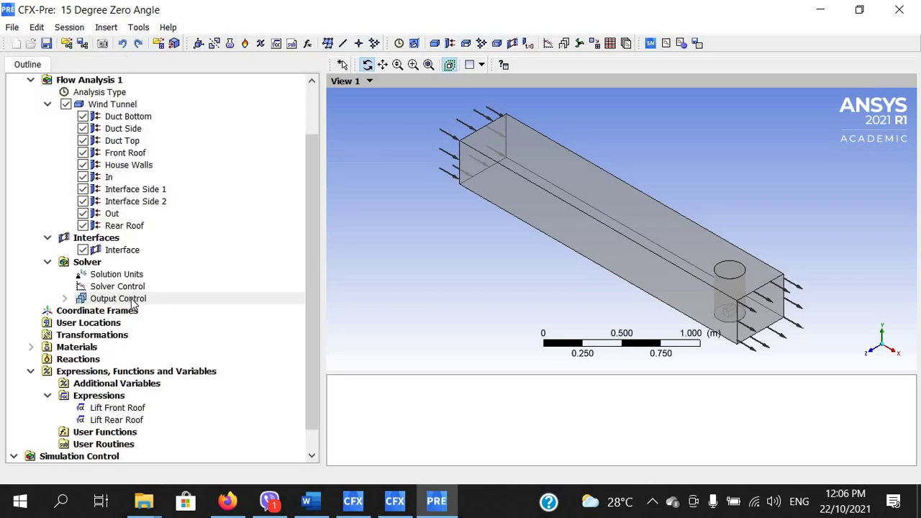
Step: Expand Output Control to check both lift monitor points, then save the case
{"action": "left_click", "coordinate": [64, 300]}
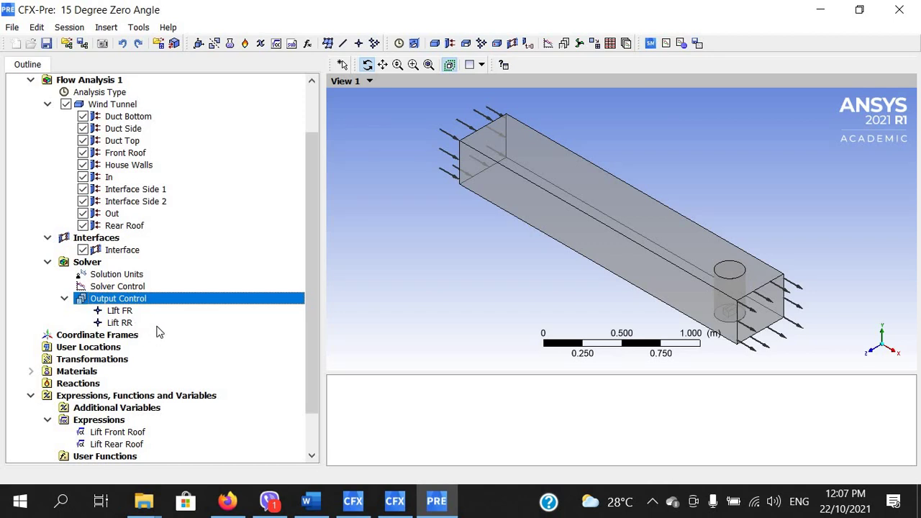
{"action": "left_click", "coordinate": [47, 44]}
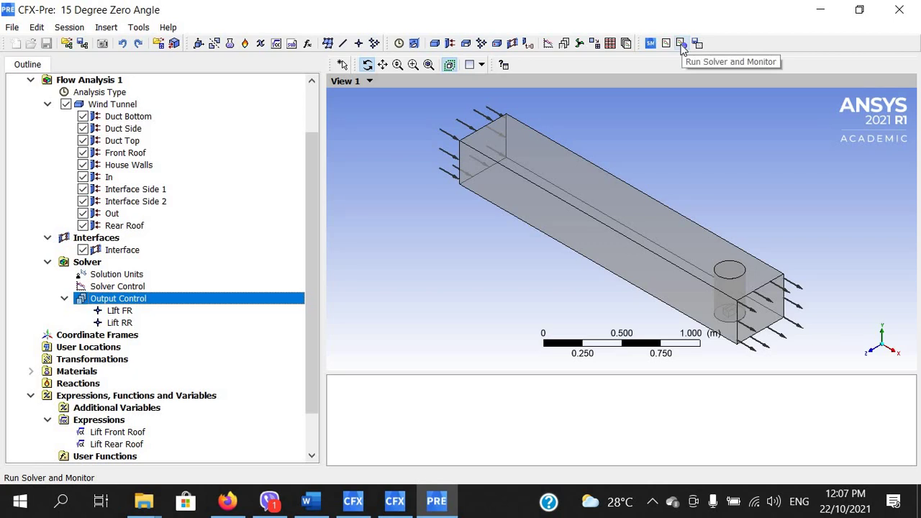
Step: Write 15 Degree Zero Angle.def to Desktop > 15 Degree Model Mesh and start the solver run
{"action": "left_click", "coordinate": [681, 44]}
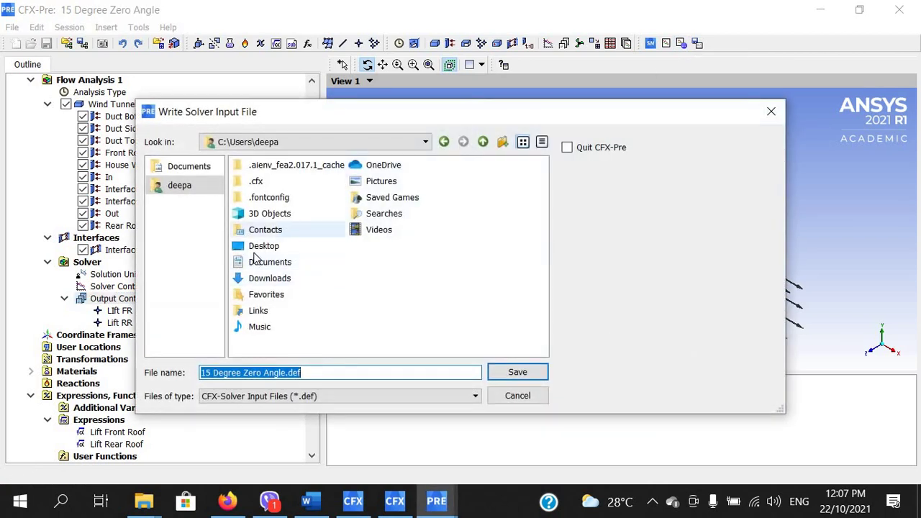
{"action": "double_click", "coordinate": [259, 246]}
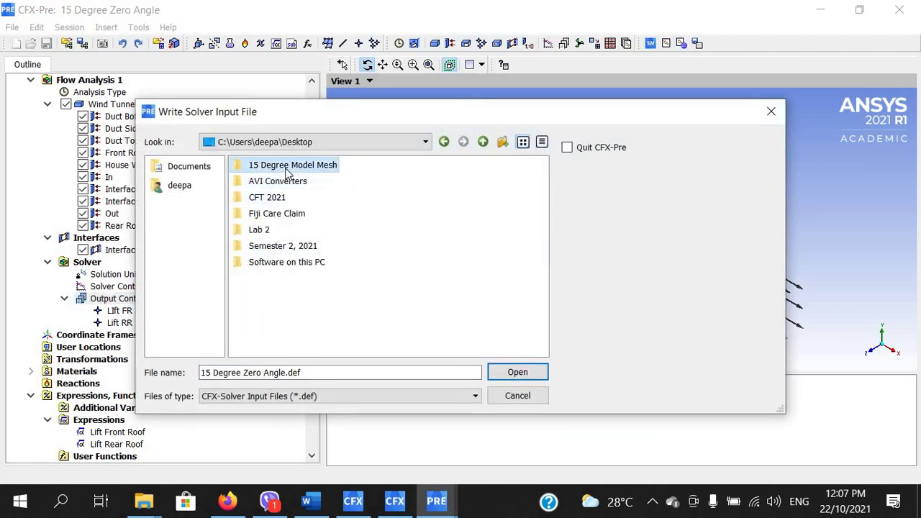
{"action": "double_click", "coordinate": [288, 166]}
{"action": "left_click", "coordinate": [519, 372]}
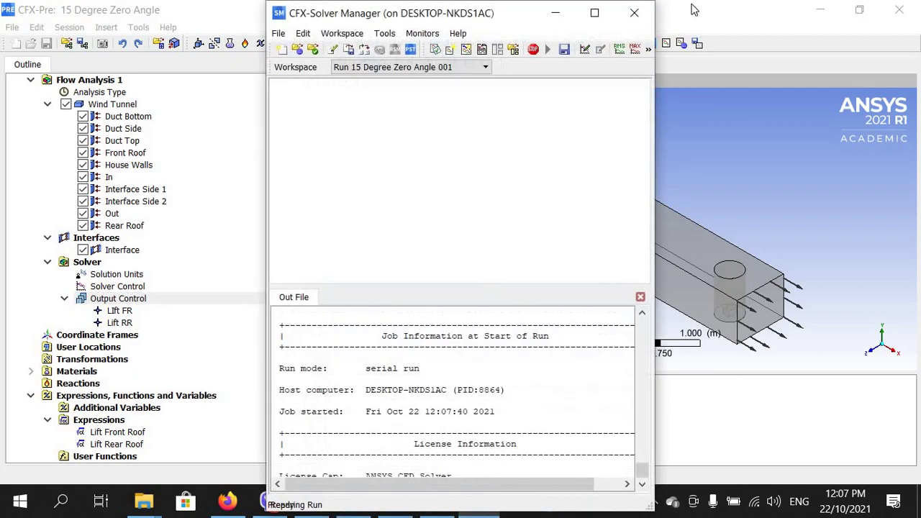
Step: Maximize CFX-Solver Manager and show the User Points plot of both lift monitors
{"action": "left_click", "coordinate": [593, 15]}
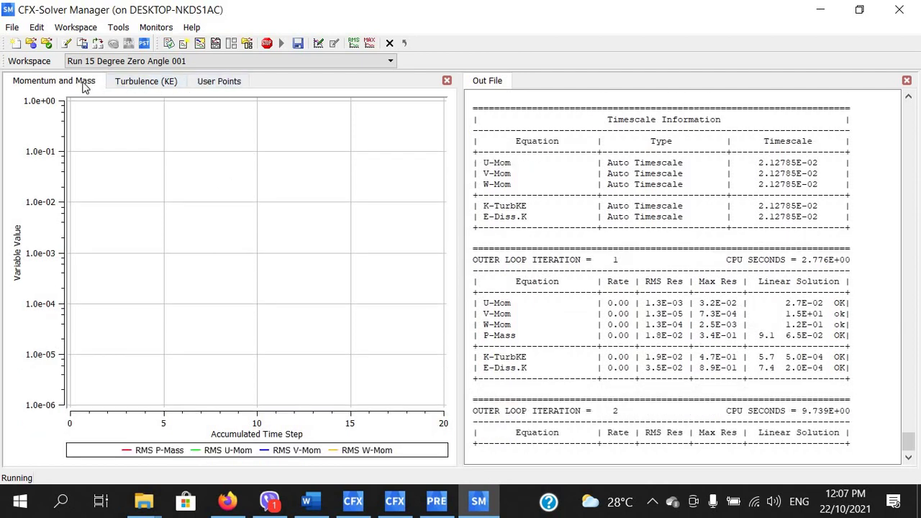
{"action": "left_click", "coordinate": [219, 82]}
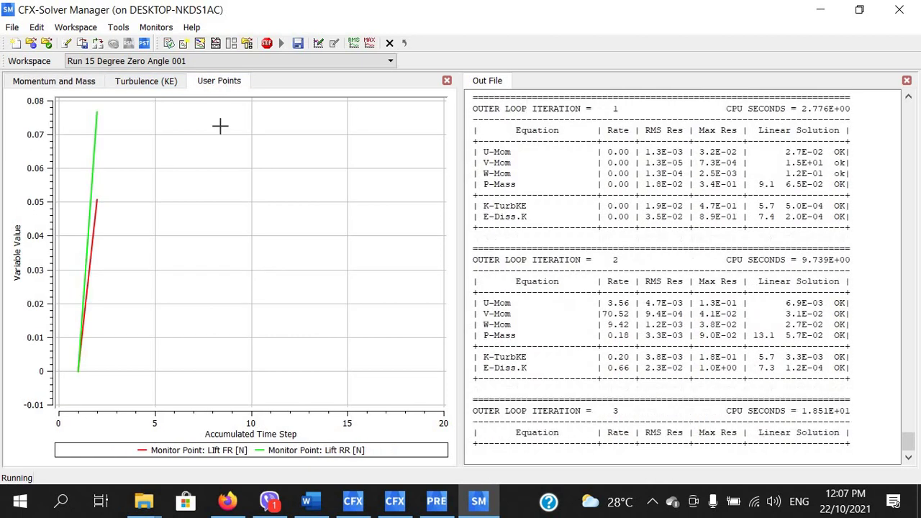